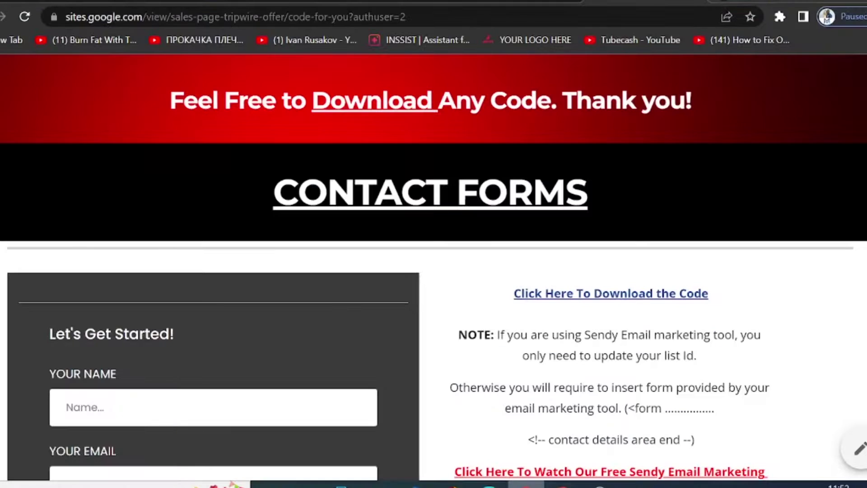
# - Scroll down to the Untitled site's dark footer with the phone number and WhatsApp icon
pyautogui.scroll(-6, 806, 353)
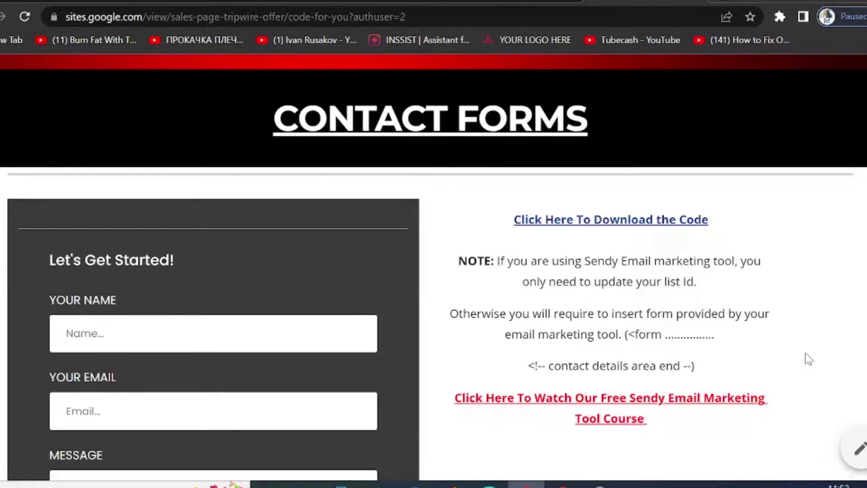
pyautogui.scroll(-15, 805, 353)
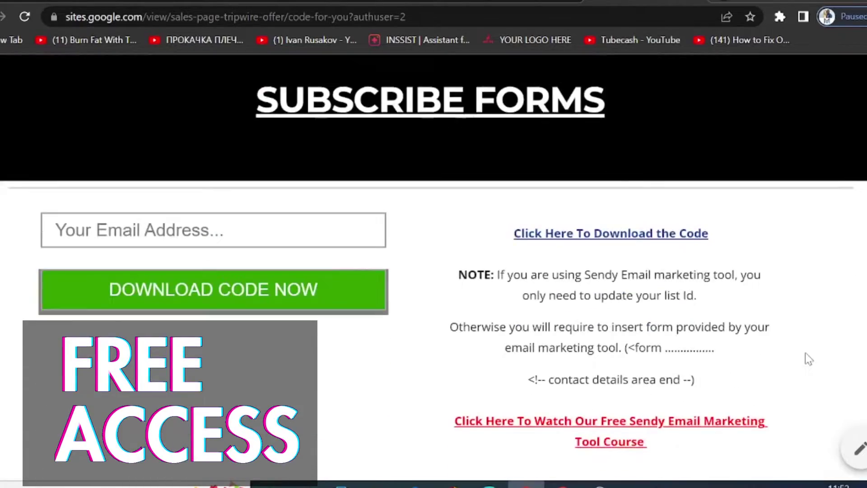
pyautogui.scroll(-5, 806, 355)
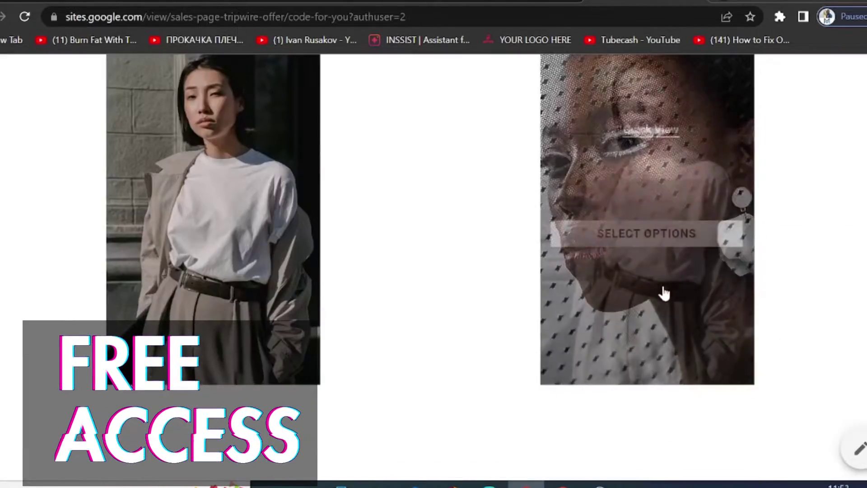
pyautogui.scroll(-5, 190, 281)
pyautogui.scroll(-5, 219, 271)
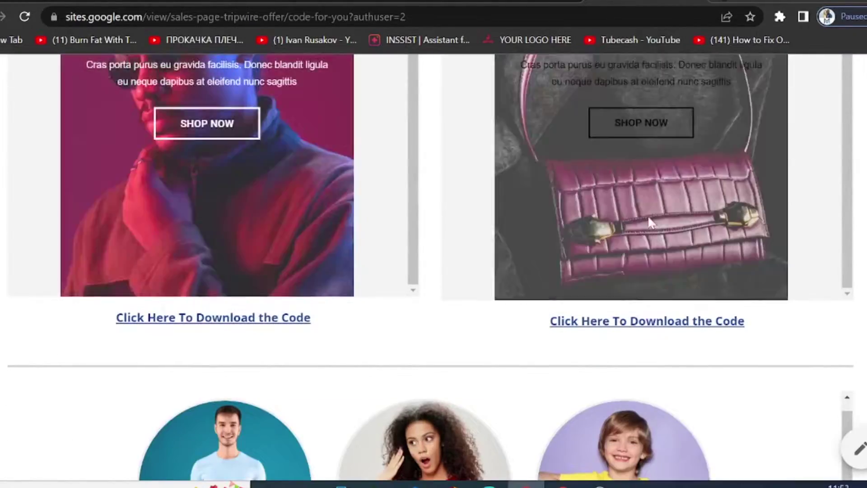
pyautogui.scroll(-5, 452, 262)
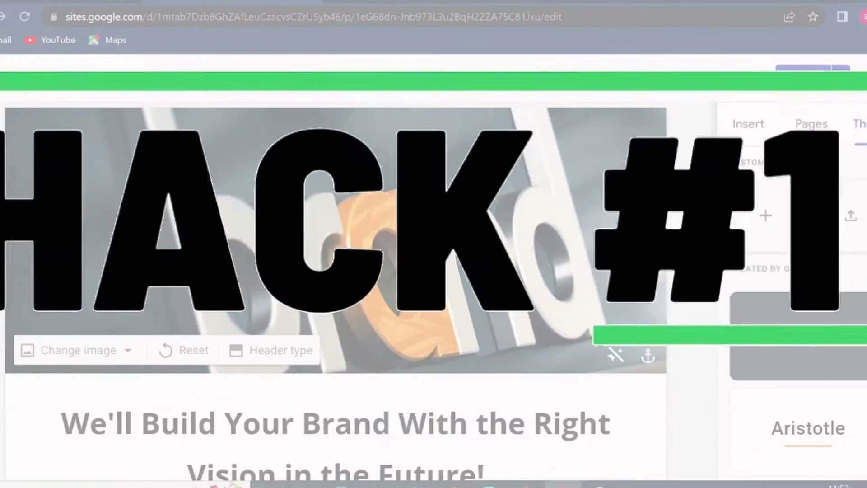
pyautogui.scroll(-6, 647, 266)
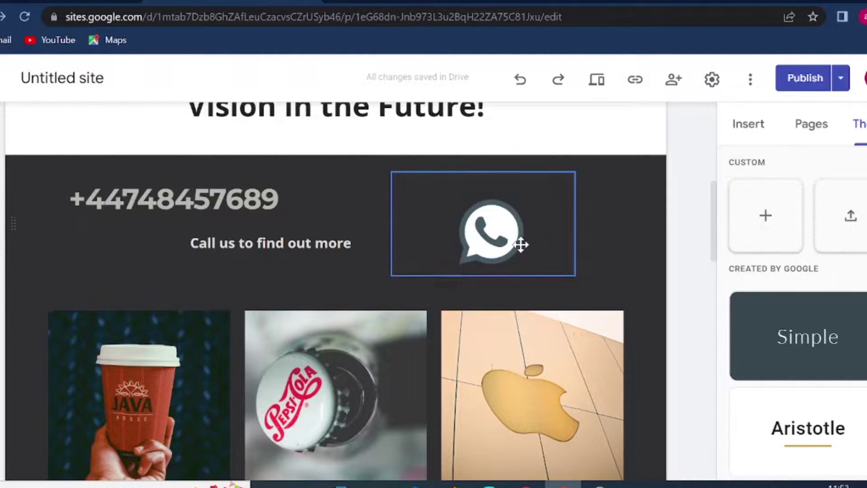
# - Change the footer text 'Call us to find out more' to 'Message Us to find out more'
pyautogui.click(288, 243)
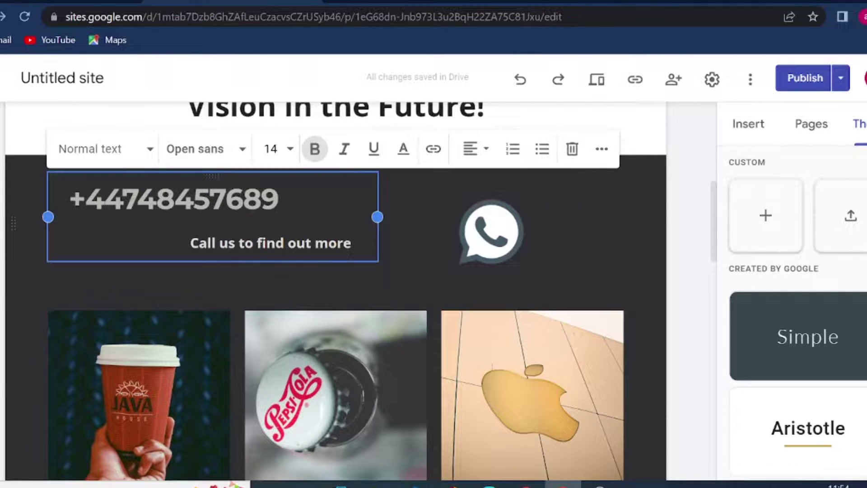
pyautogui.moveTo(186, 243); pyautogui.dragTo(288, 243)
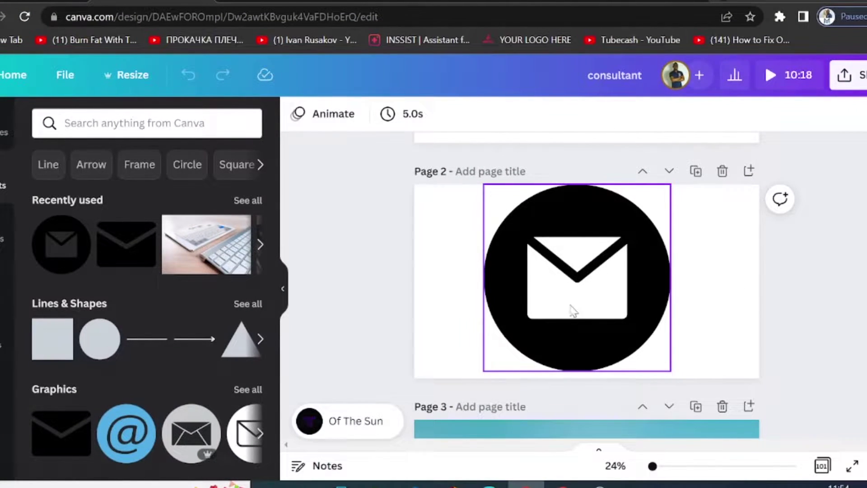
pyautogui.hotkey('alt', 'Tab')
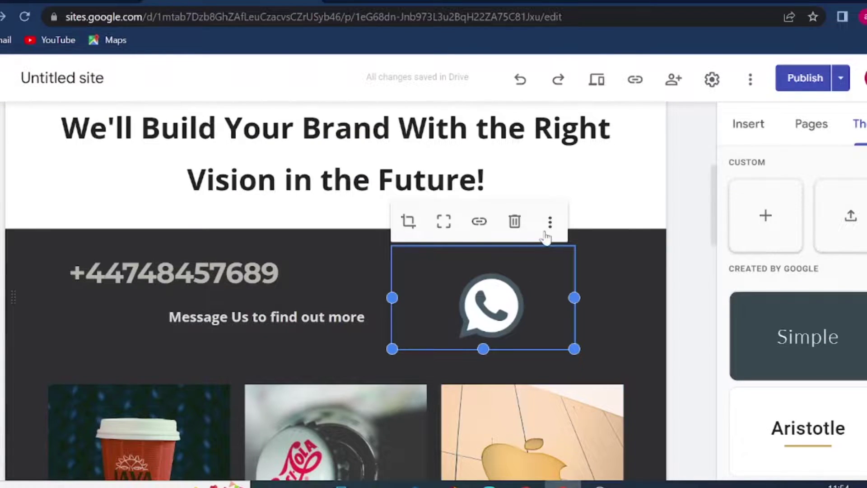
# - Replace the footer WhatsApp image with an uploaded black envelope icon
pyautogui.click(546, 235)
pyautogui.moveTo(546, 237)
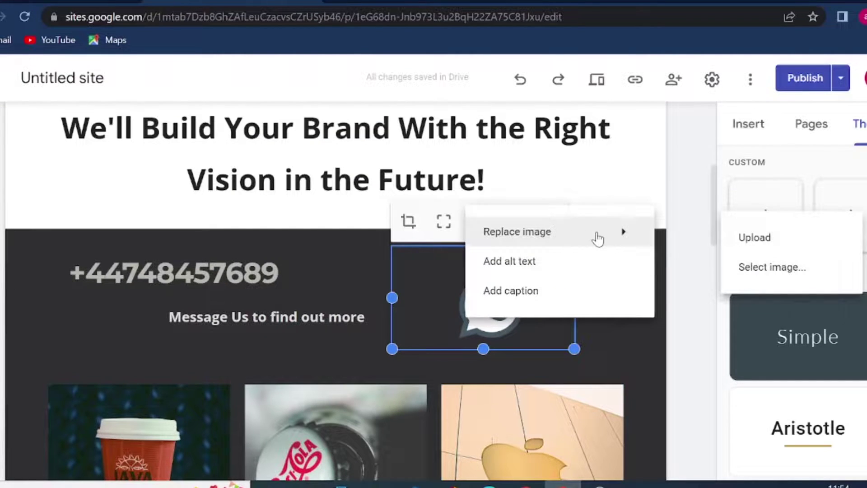
pyautogui.click(827, 238)
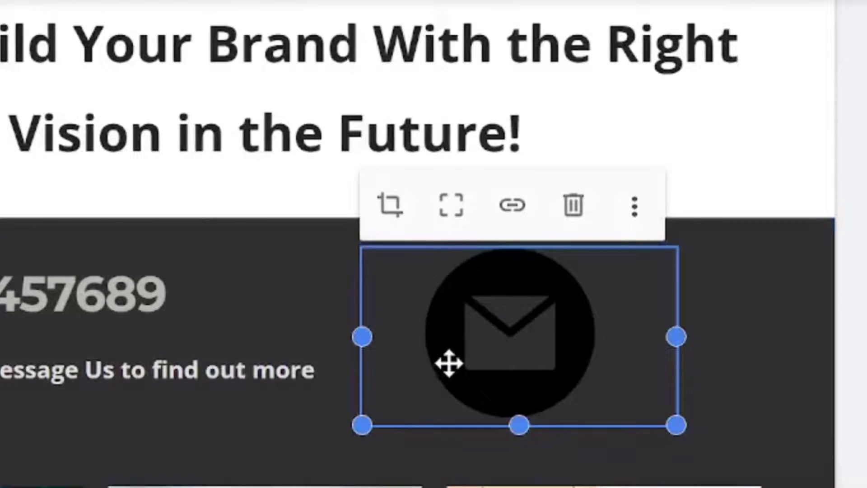
# - Link the envelope icon to a mailto: link with the business's e-mail address
pyautogui.click(512, 209)
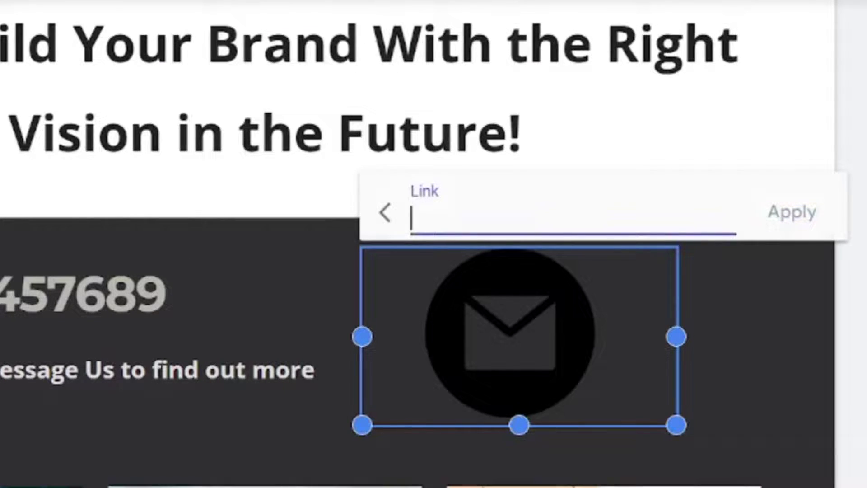
pyautogui.write('m')
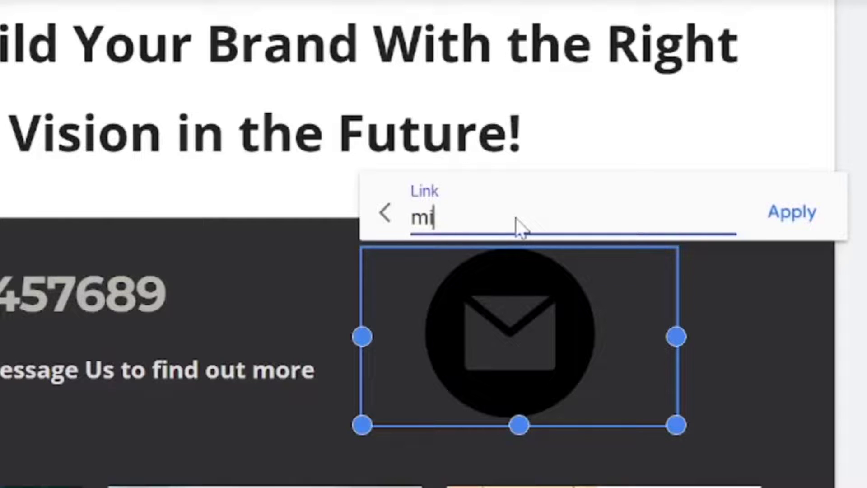
pyautogui.write('ai')
pyautogui.write('lto:')
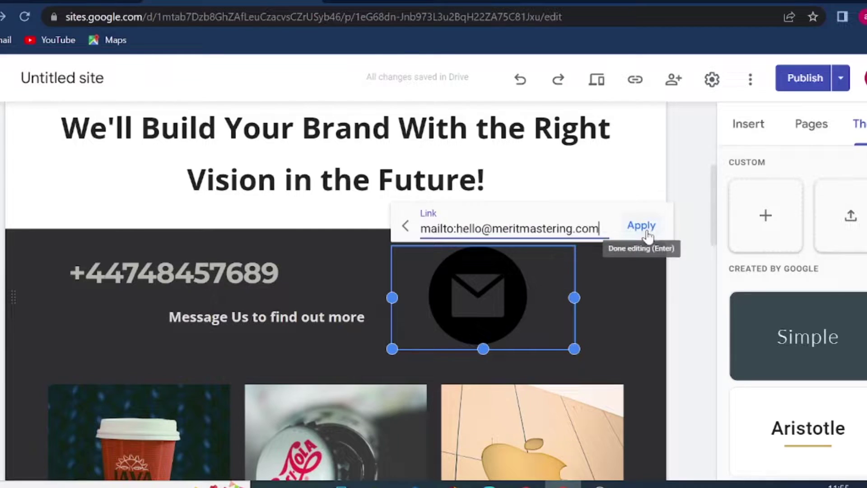
pyautogui.click(641, 226)
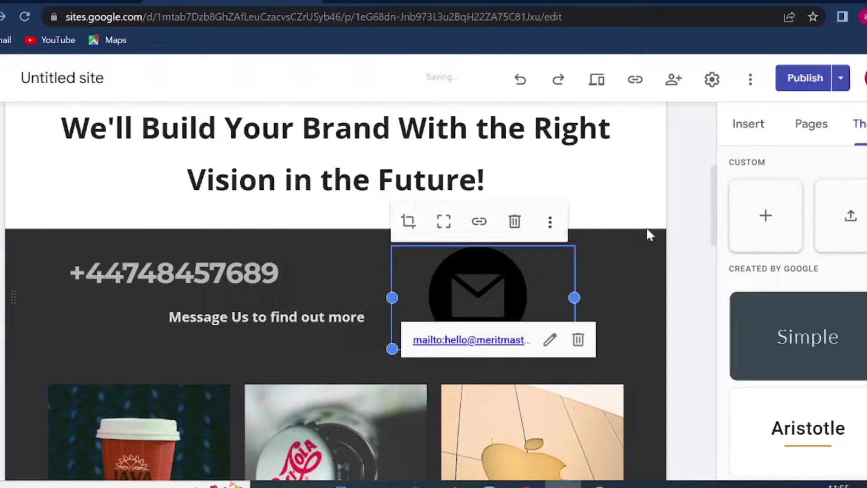
# - Publish the site and test the envelope's e-mail link using the suggested mail account
pyautogui.click(804, 86)
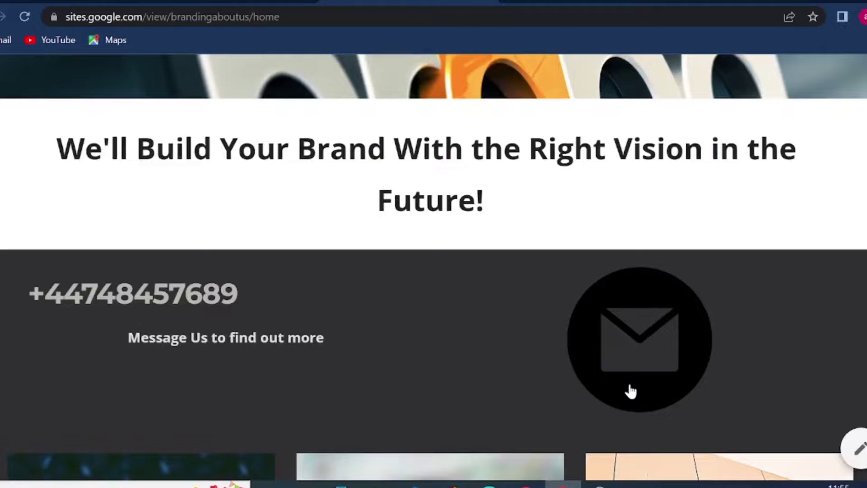
pyautogui.click(644, 311)
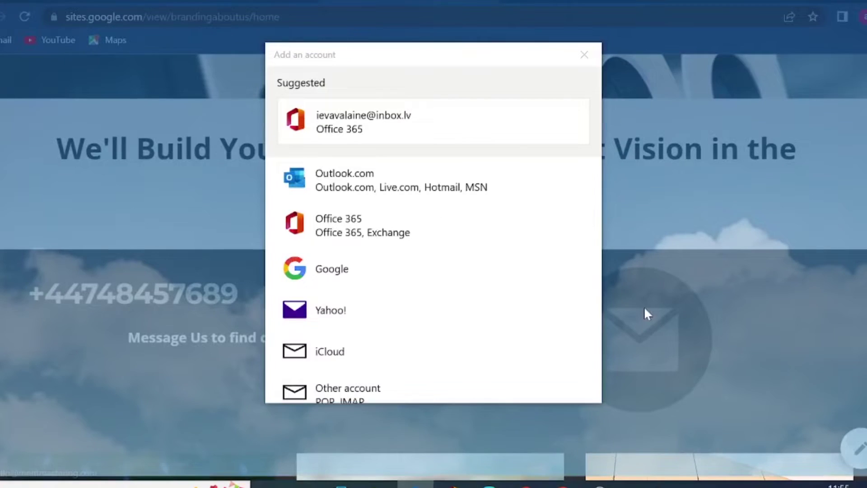
pyautogui.click(384, 130)
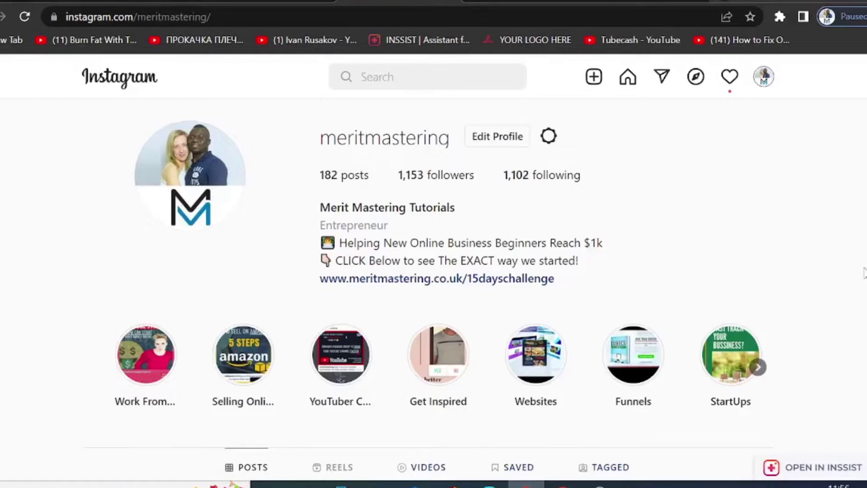
# - Copy the embed code of the Instagram 'MAKE MONEY WITH #SHORTS' post
pyautogui.scroll(-20, 864, 273)
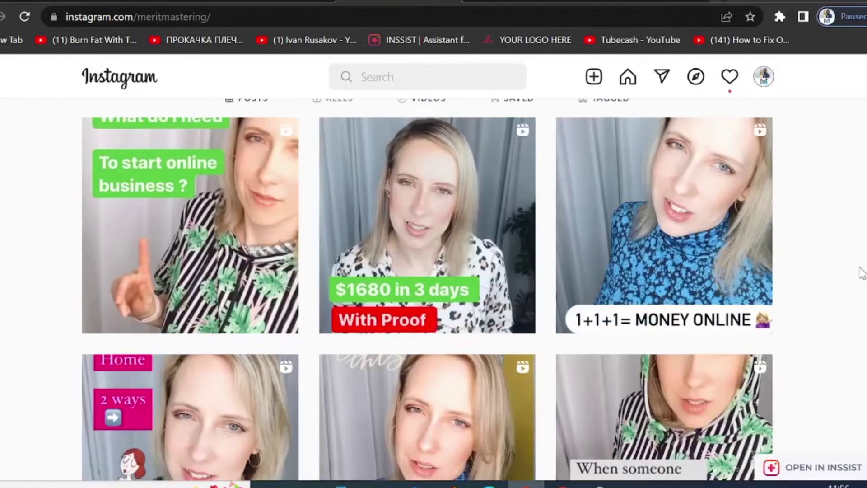
pyautogui.scroll(-2, 809, 257)
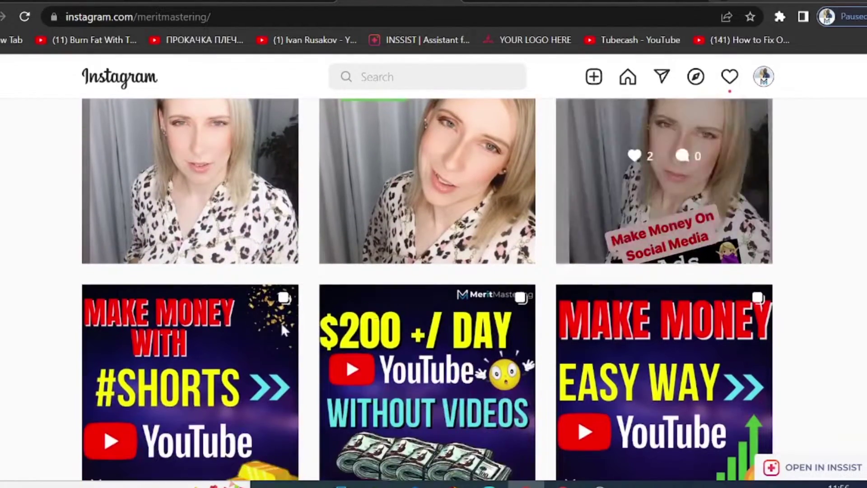
pyautogui.click(246, 342)
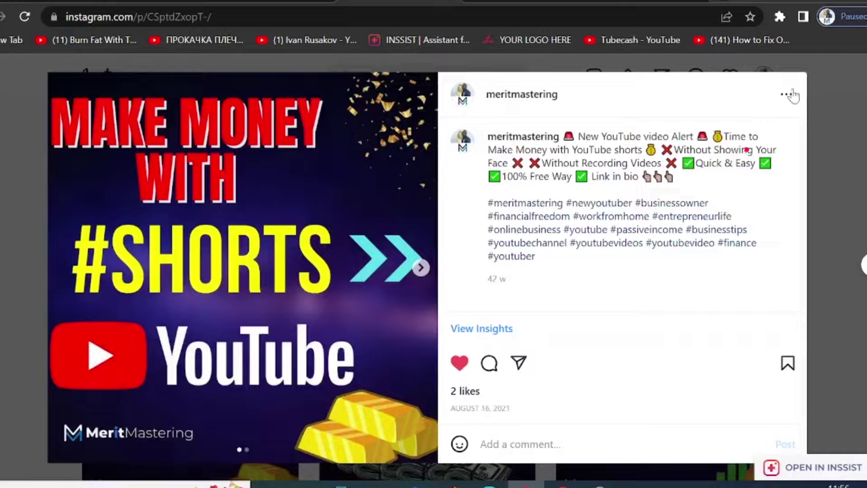
pyautogui.click(785, 95)
pyautogui.click(427, 374)
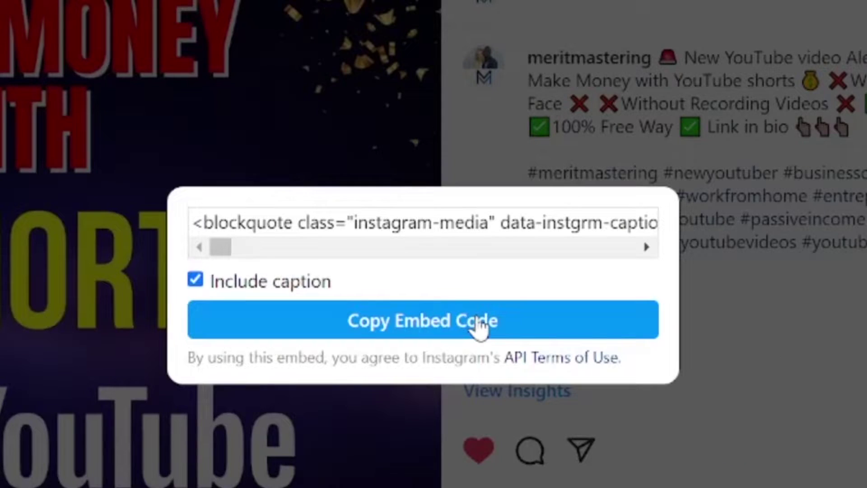
pyautogui.click(478, 322)
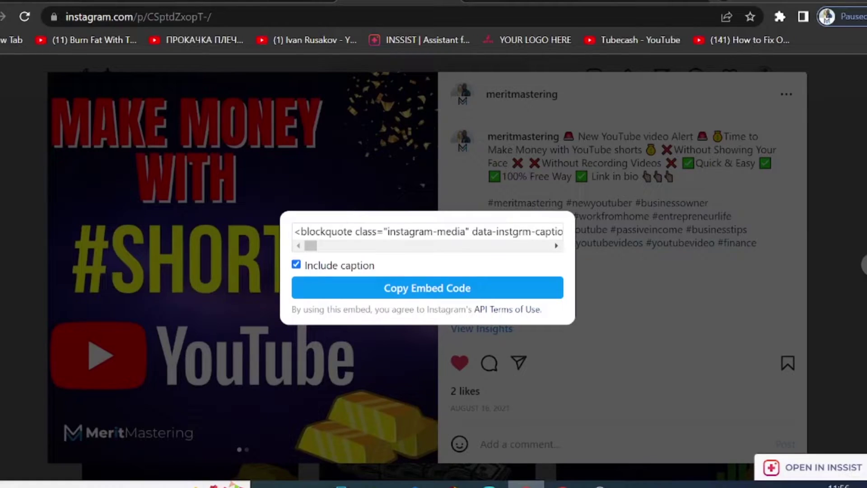
# - Embed the Instagram #SHORTS post code in the empty section beside 'What is Lorem Ipsum?'
pyautogui.hotkey('alt', 'Tab')
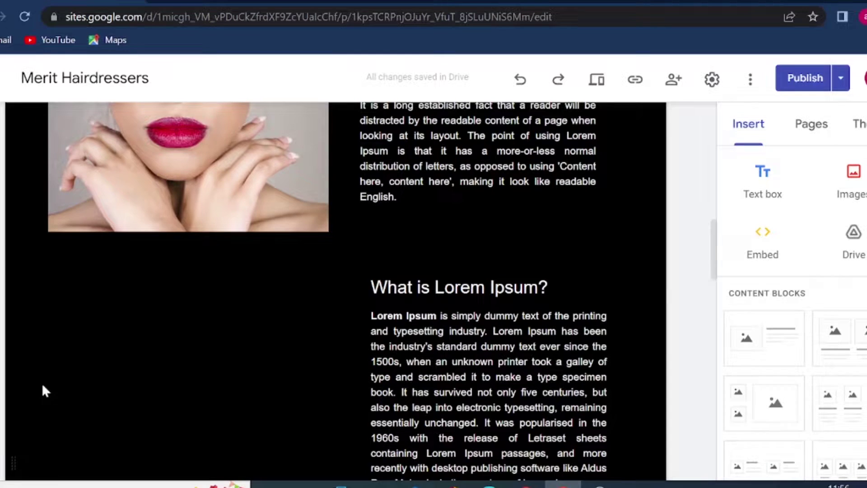
pyautogui.doubleClick(60, 366)
pyautogui.click(20, 357)
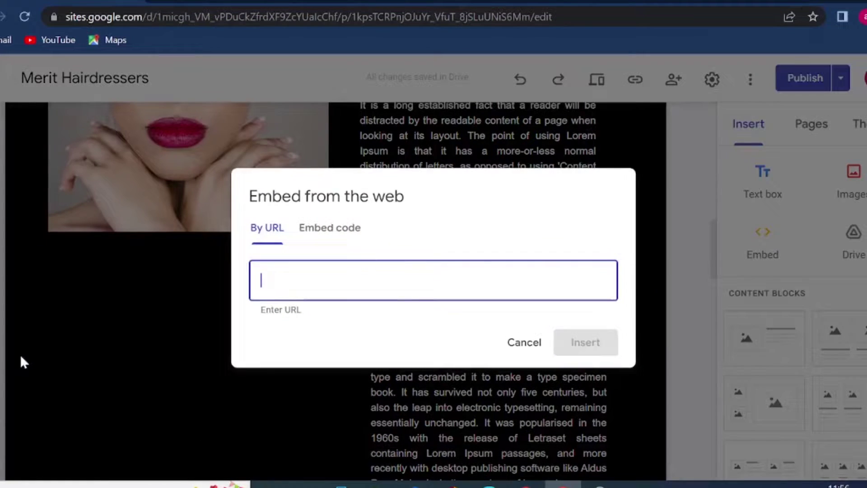
pyautogui.click(333, 227)
pyautogui.rightClick(325, 267)
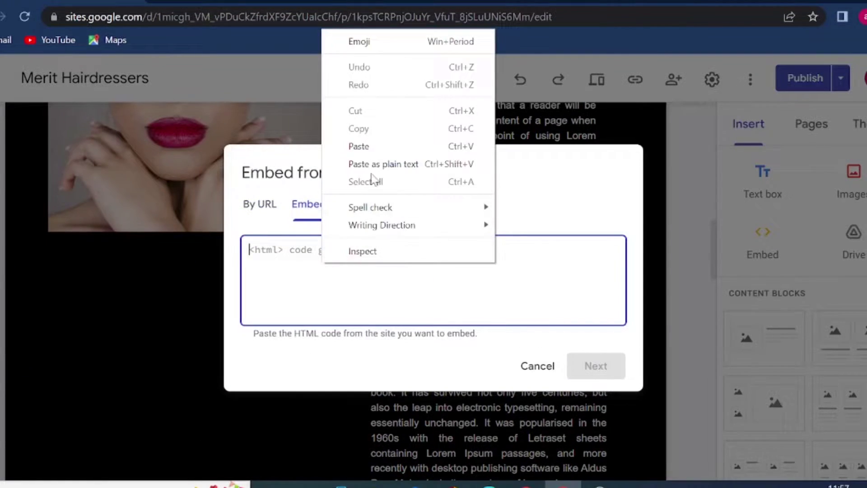
pyautogui.click(358, 145)
pyautogui.click(597, 366)
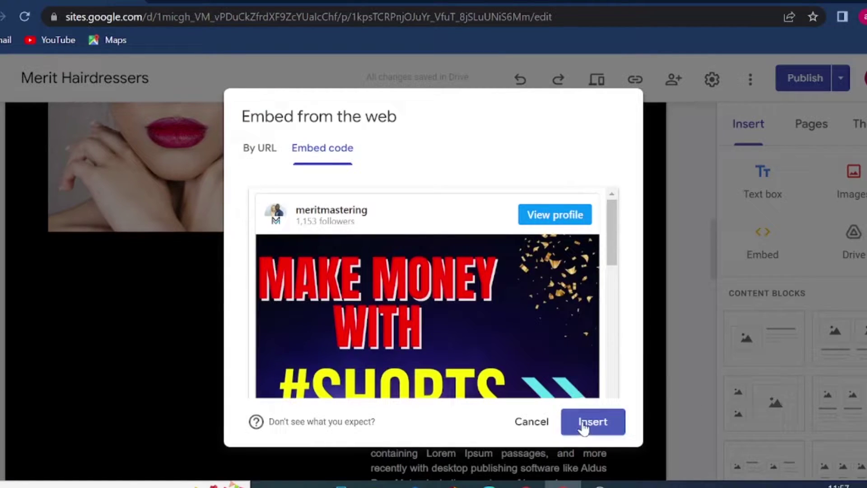
pyautogui.click(584, 427)
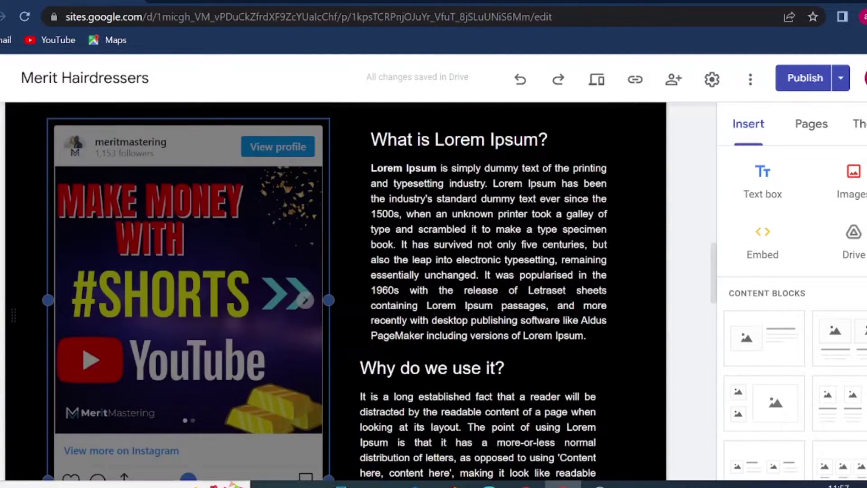
pyautogui.scroll(-2, 232, 392)
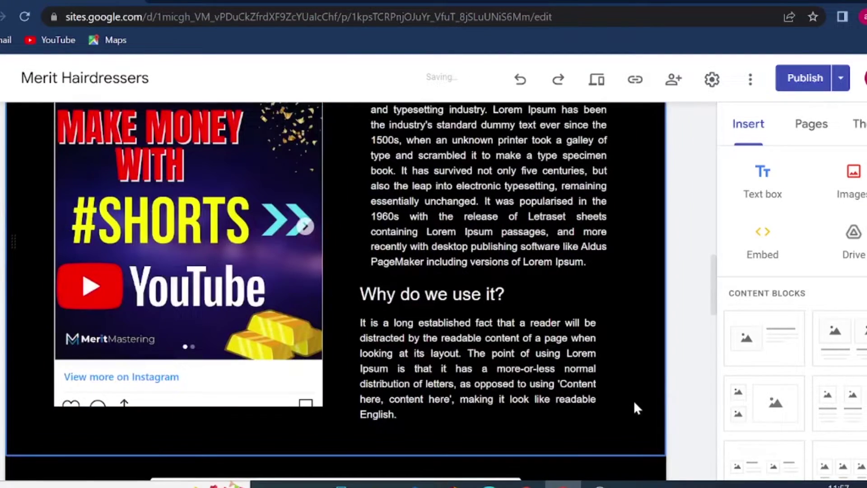
pyautogui.scroll(3, 633, 409)
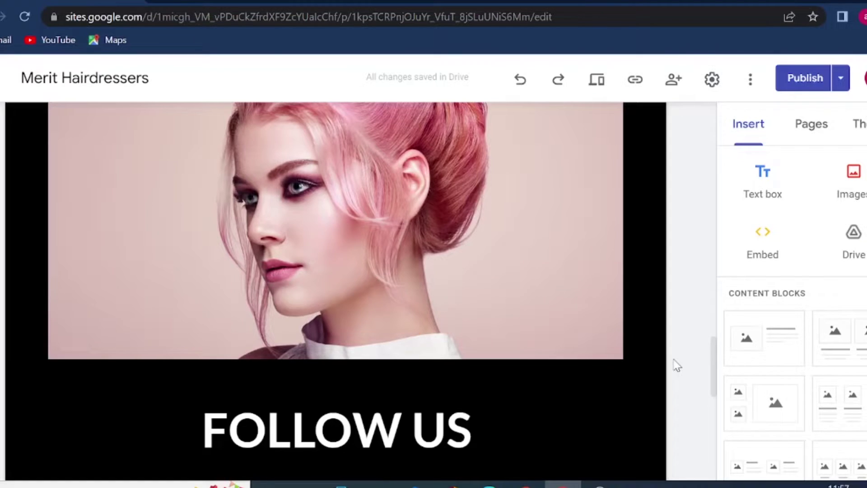
# - Add an empty text box below the social icons and move its section down above the copyright footer
pyautogui.scroll(-10, 676, 364)
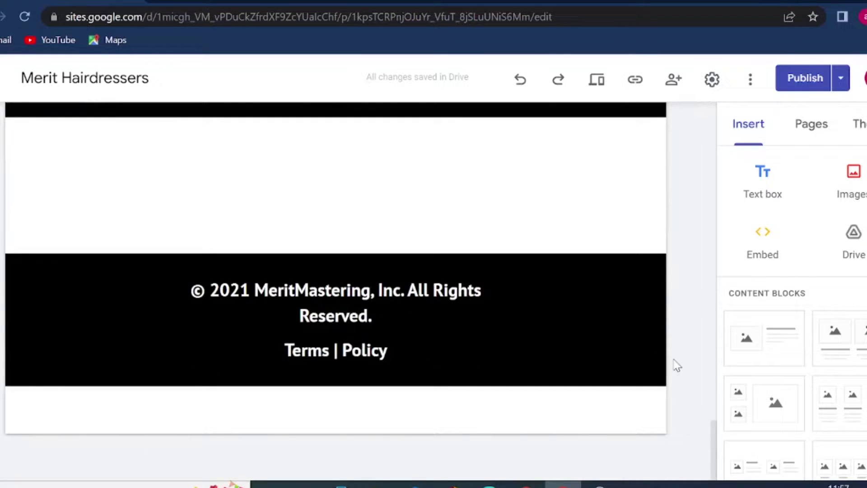
pyautogui.scroll(12, 676, 365)
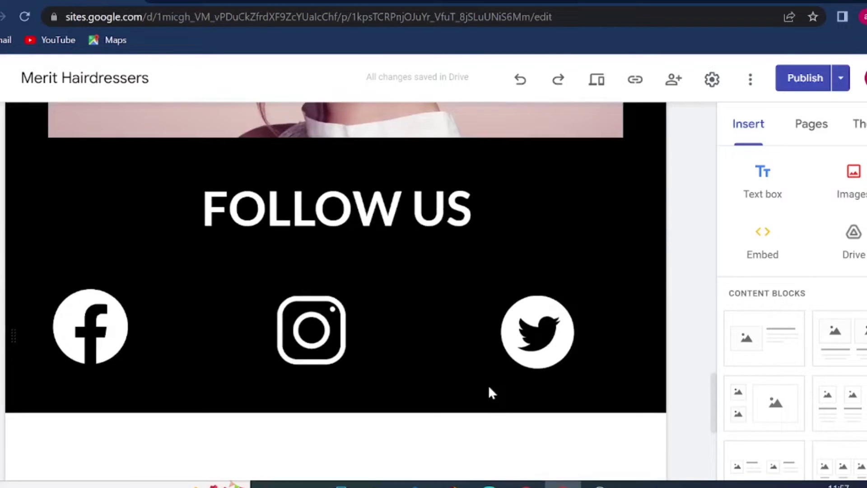
pyautogui.scroll(-5, 490, 392)
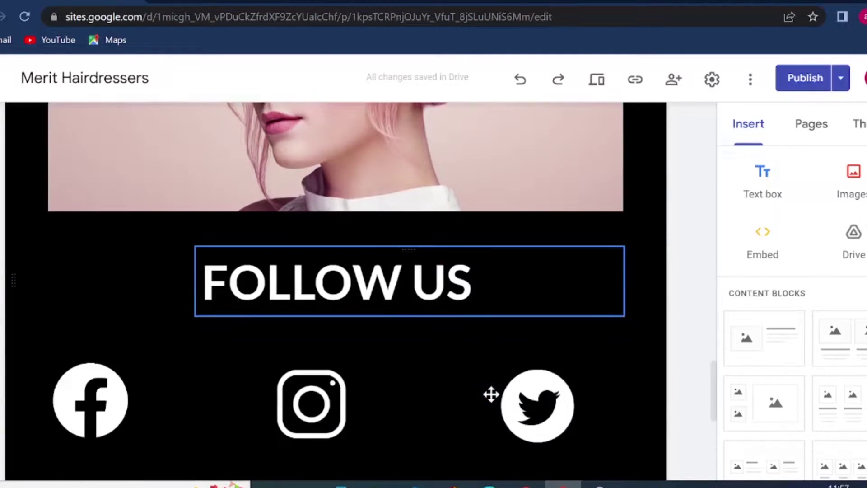
pyautogui.doubleClick(299, 392)
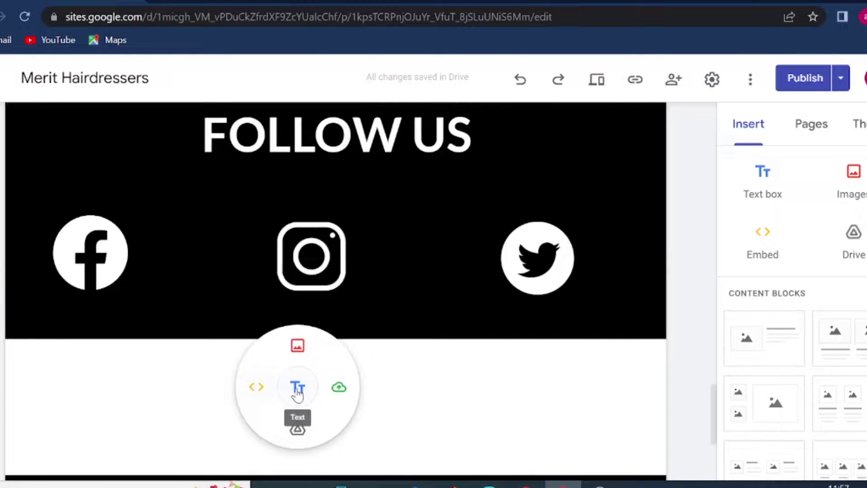
pyautogui.click(298, 389)
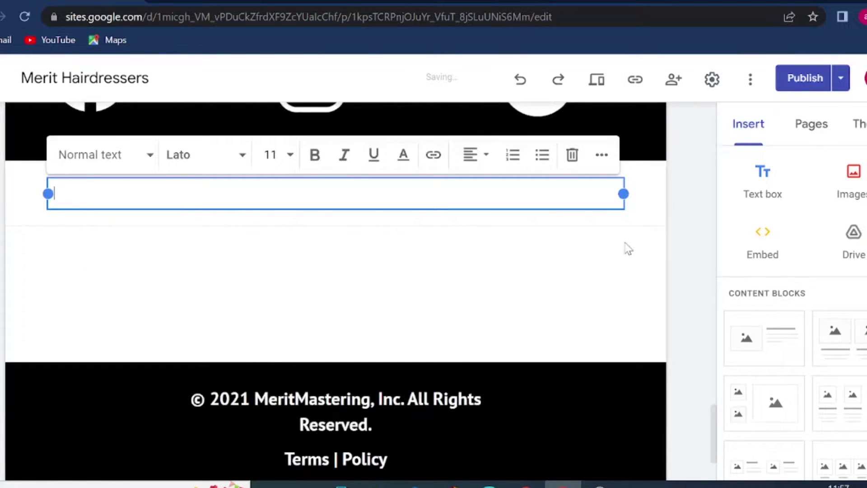
pyautogui.click(691, 273)
pyautogui.click(198, 203)
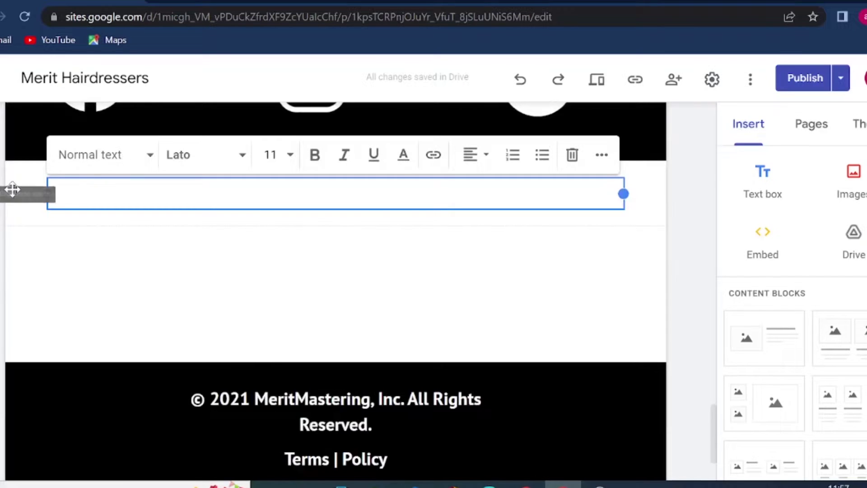
pyautogui.moveTo(10, 190); pyautogui.dragTo(77, 397)
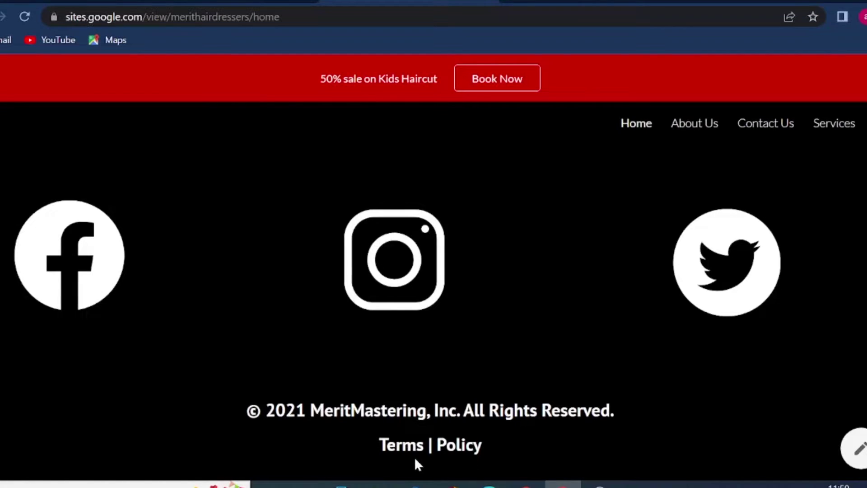
pyautogui.scroll(-1, 434, 271)
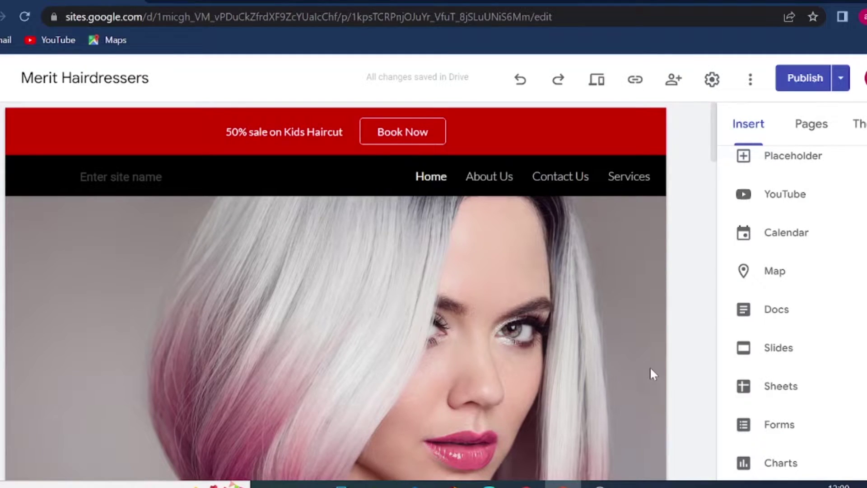
# - Create a full-page embed page named 'New', then bring up the Canva design
pyautogui.click(815, 128)
pyautogui.moveTo(813, 436)
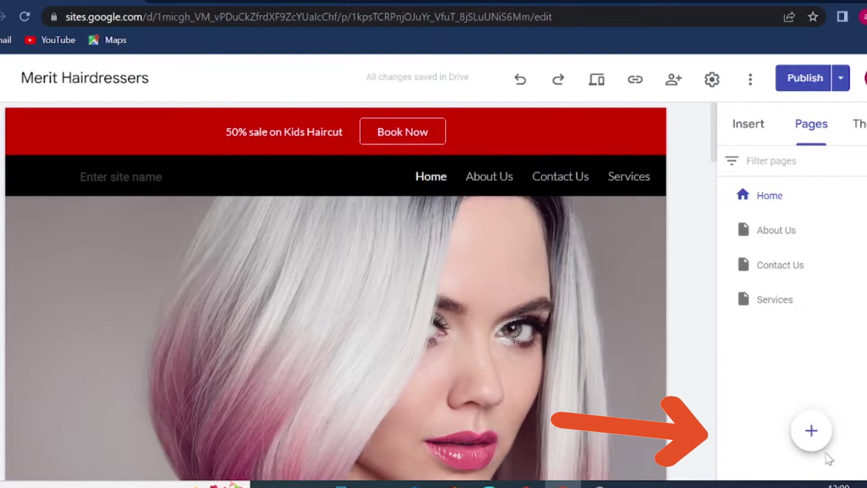
pyautogui.click(813, 356)
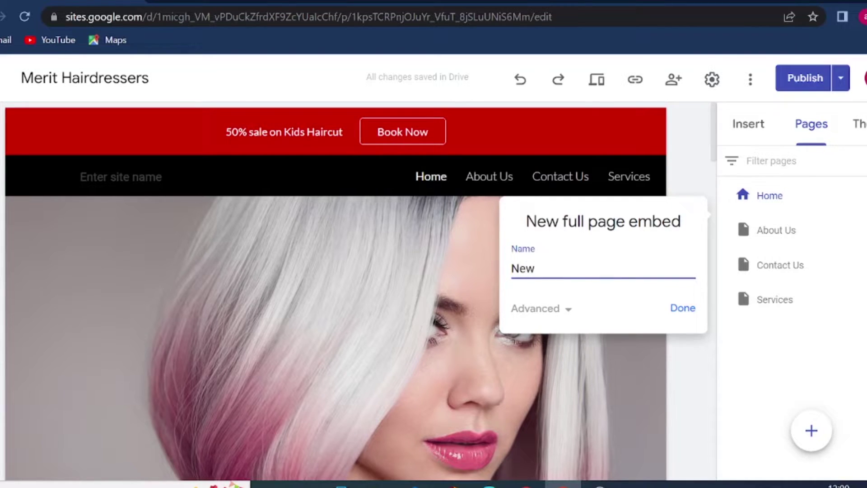
pyautogui.write('New')
pyautogui.click(683, 305)
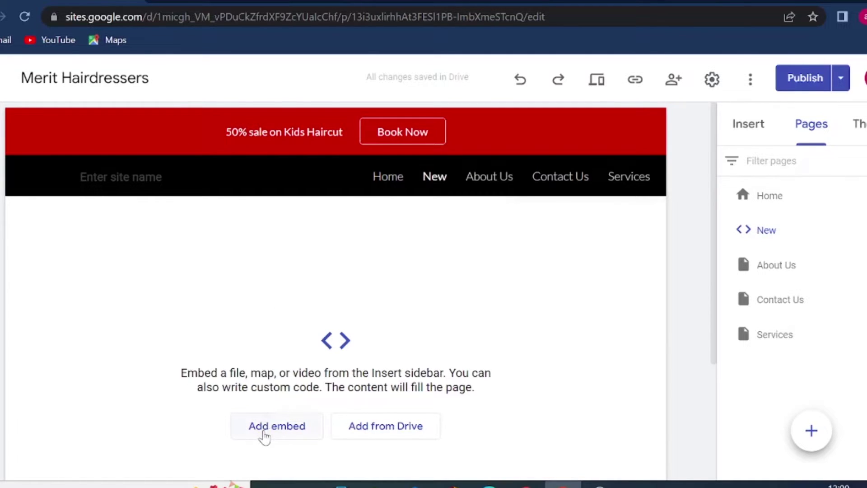
pyautogui.click(526, 484)
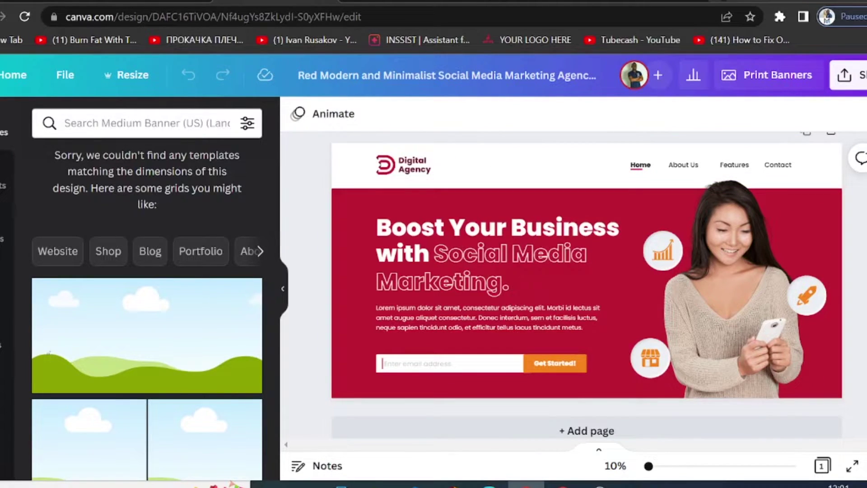
# - Copy the Digital Agency design's HTML embed code via Canva's Share > More > Embed
pyautogui.click(860, 76)
pyautogui.scroll(-3, 779, 318)
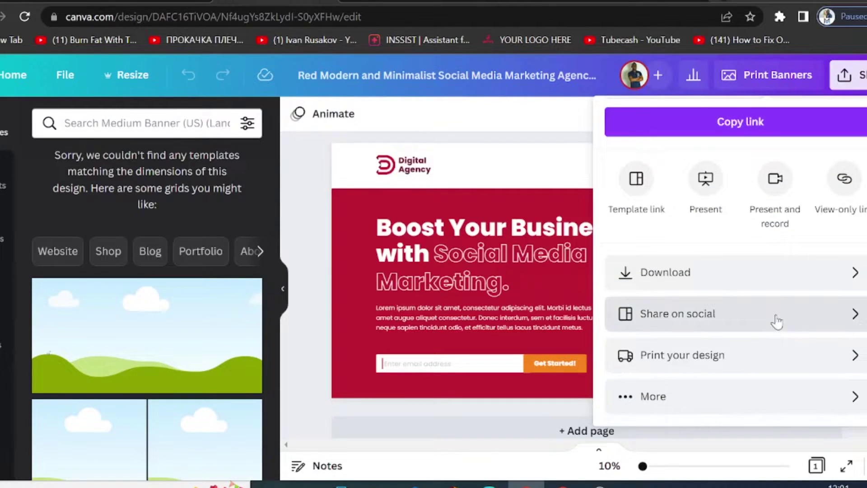
pyautogui.click(623, 403)
pyautogui.scroll(-5, 741, 358)
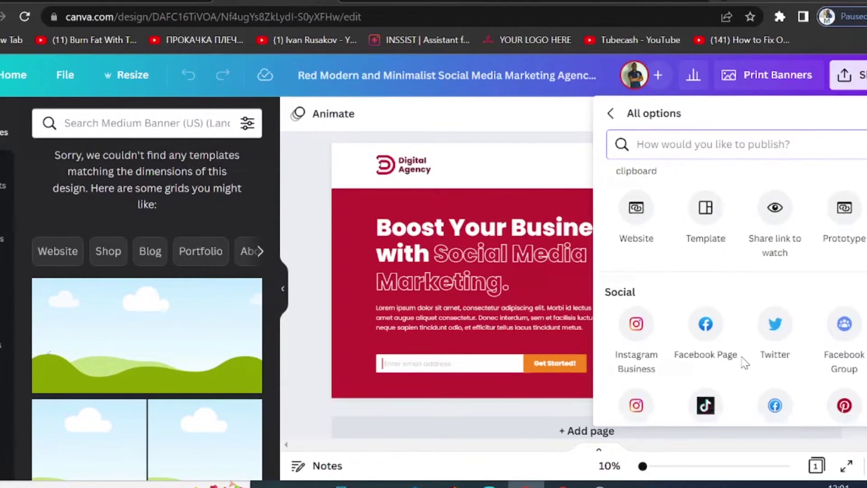
pyautogui.scroll(8, 663, 192)
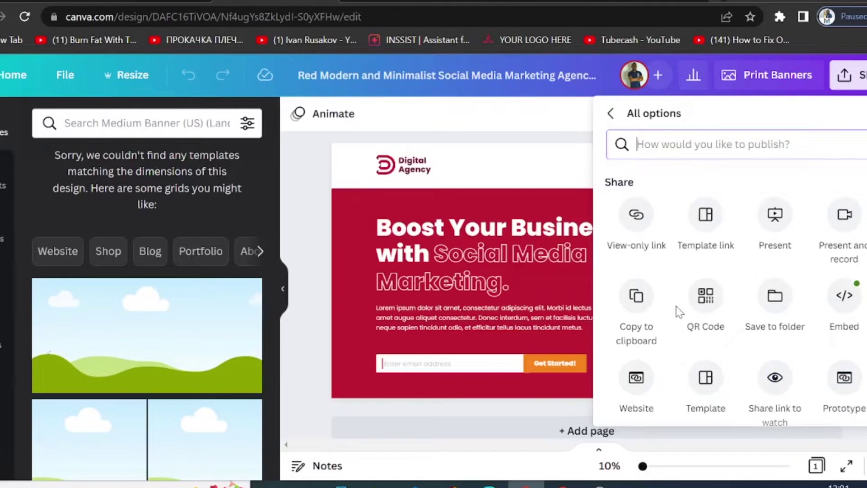
pyautogui.click(855, 304)
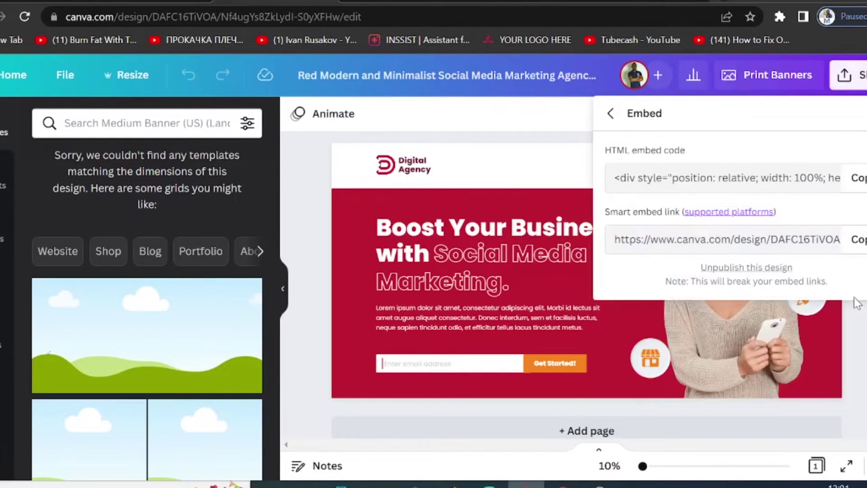
pyautogui.click(864, 192)
# - Paste the Canva HTML embed code into the New page's embed and insert the design
pyautogui.click(563, 484)
pyautogui.click(284, 431)
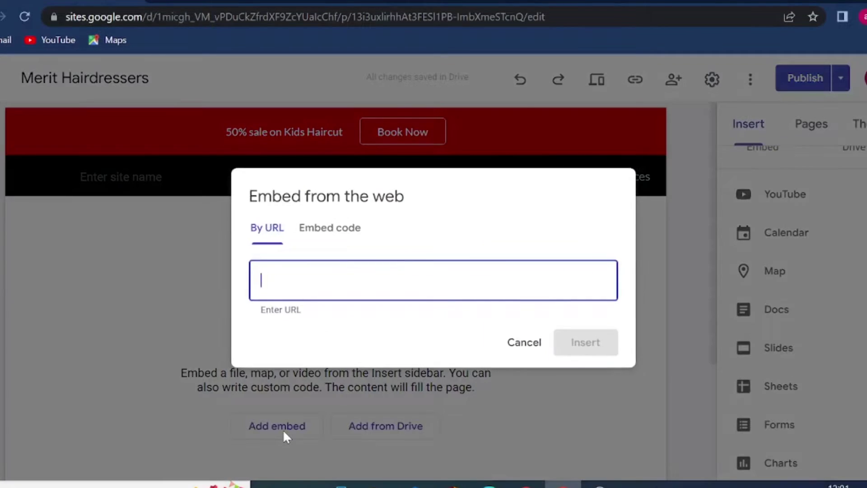
pyautogui.click(330, 227)
pyautogui.rightClick(315, 255)
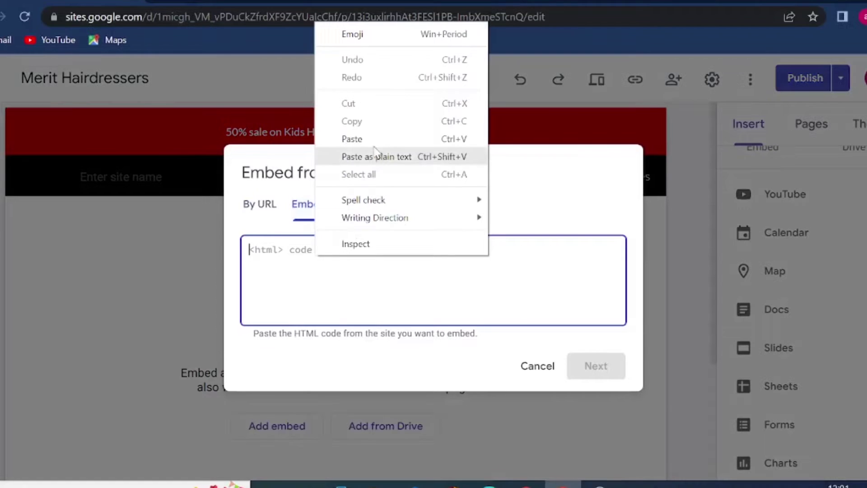
pyautogui.click(433, 138)
pyautogui.click(595, 365)
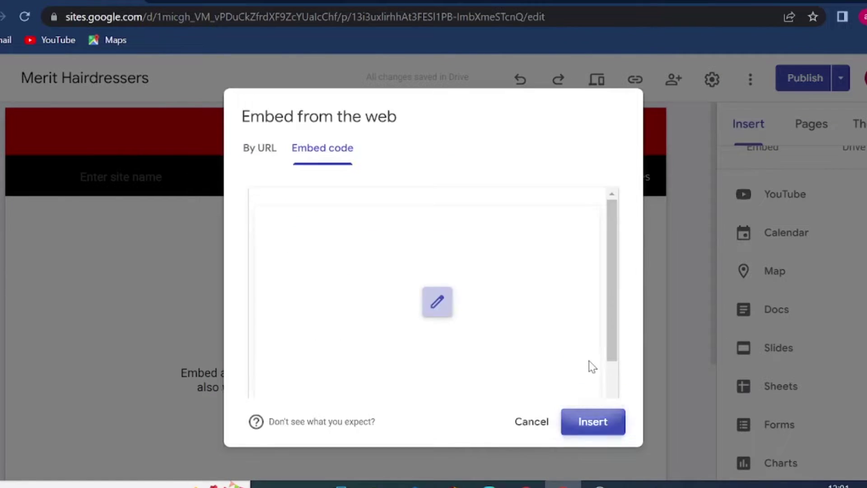
pyautogui.click(597, 420)
pyautogui.scroll(-2, 690, 405)
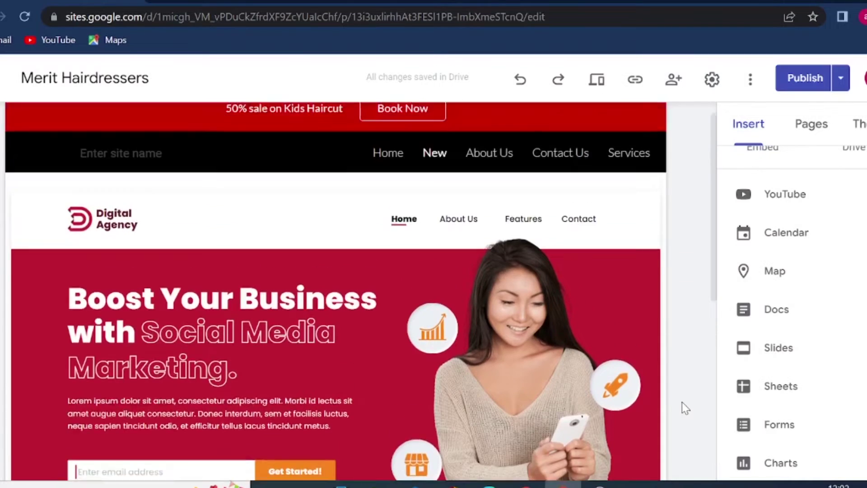
pyautogui.scroll(1, 682, 402)
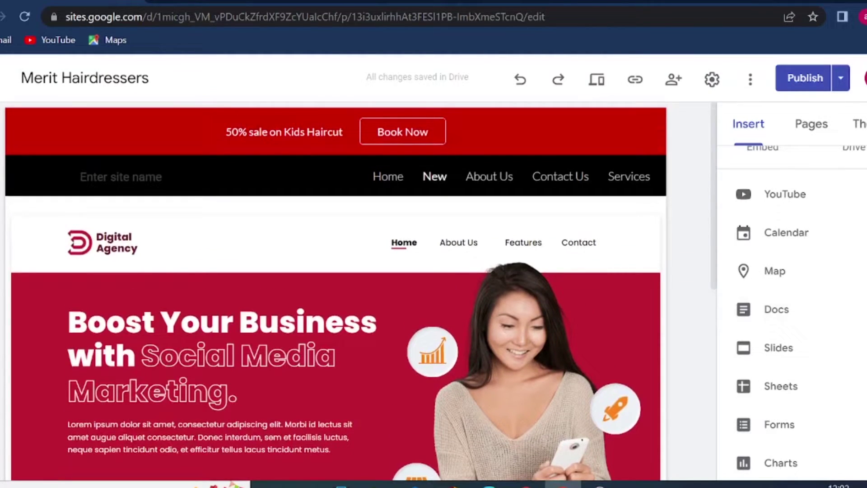
# - Import the Black and White theme from the Untitled site and apply it to Merit Hairdressers
pyautogui.click(859, 123)
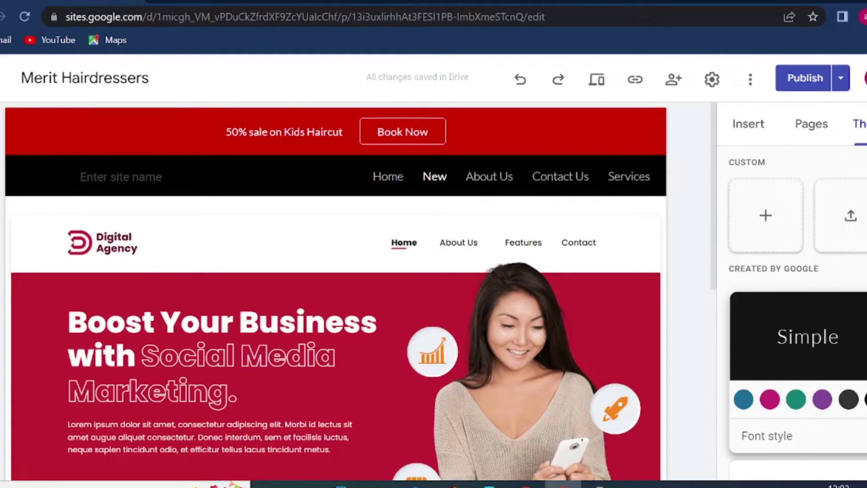
pyautogui.click(841, 220)
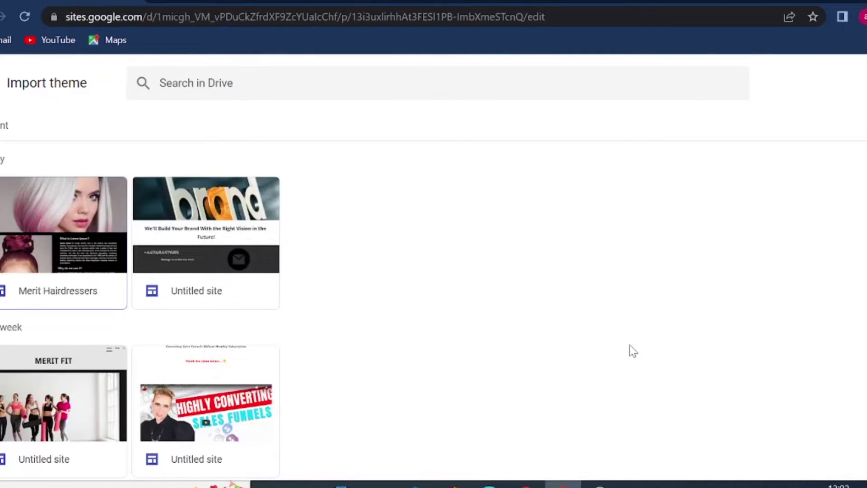
pyautogui.click(206, 226)
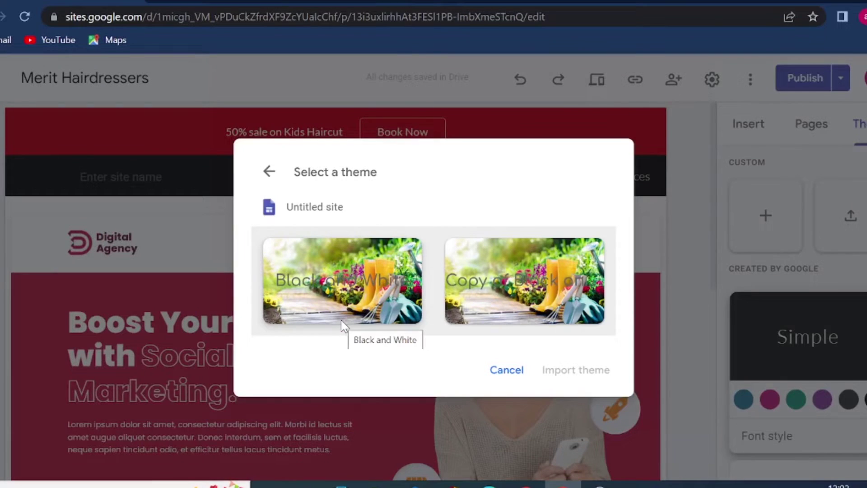
pyautogui.click(323, 280)
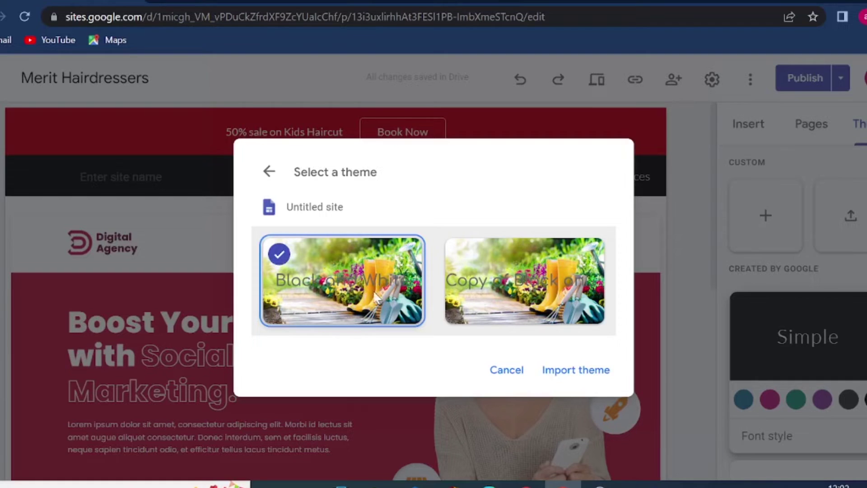
pyautogui.click(574, 375)
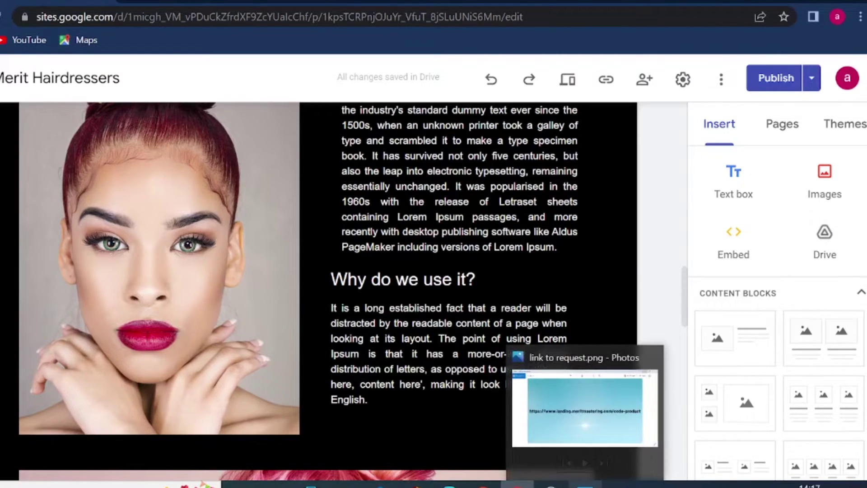
# - View the saved link image in Photos, then show the landing.meritmastering.com code-product page in Chrome
pyautogui.click(585, 484)
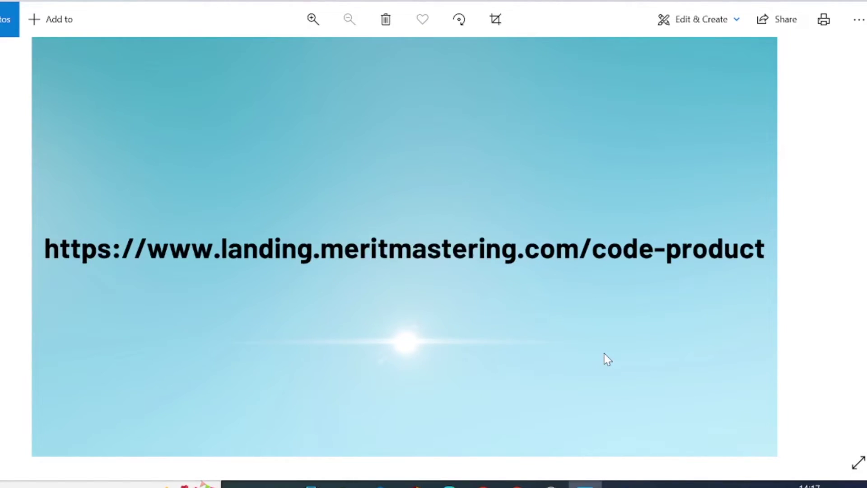
pyautogui.click(484, 485)
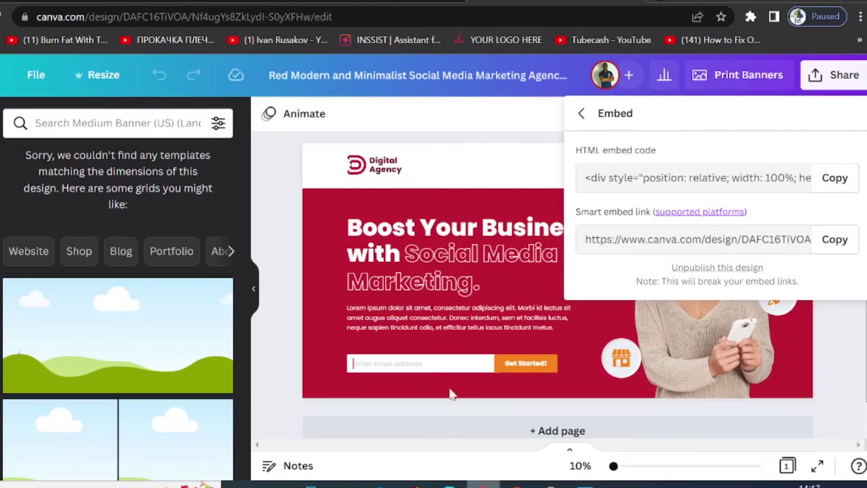
pyautogui.click(51, 0)
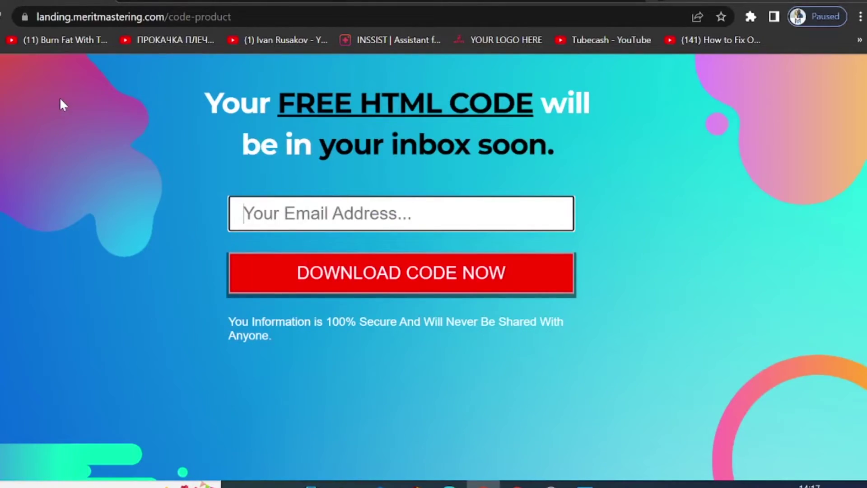
# - Browse the code-for-you library page offering social icons, Stripe, button and contact form code
pyautogui.click(226, 2)
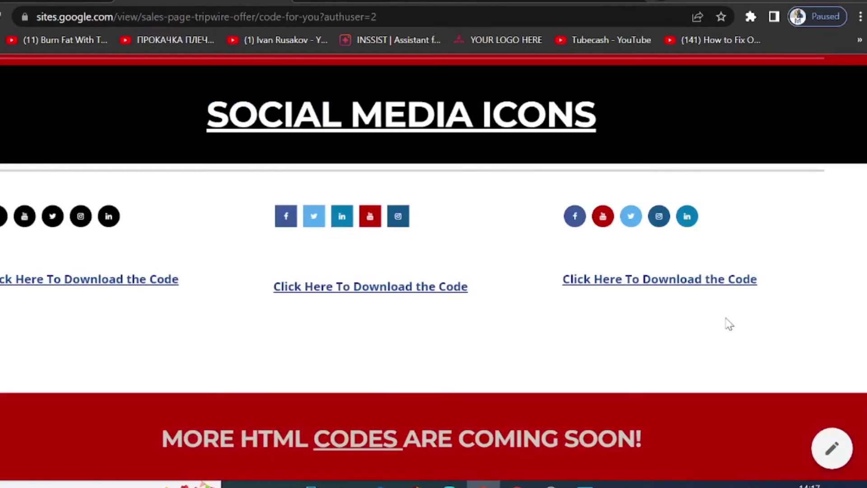
pyautogui.scroll(10, 733, 342)
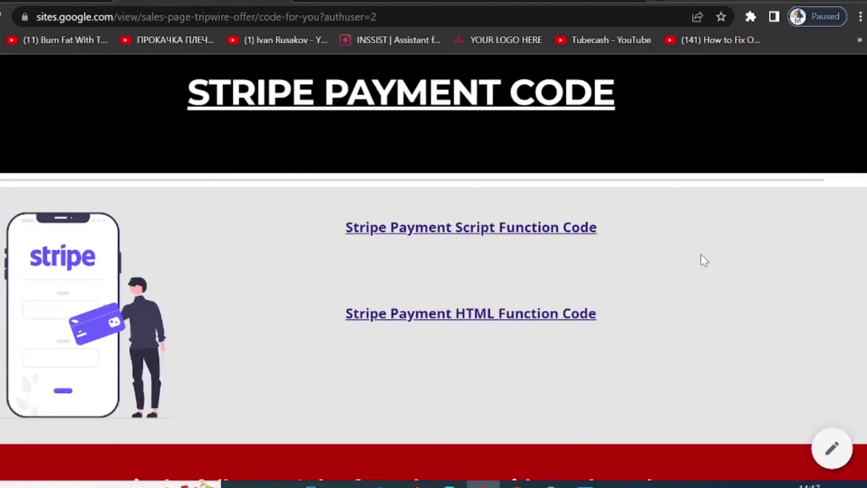
pyautogui.scroll(8, 721, 306)
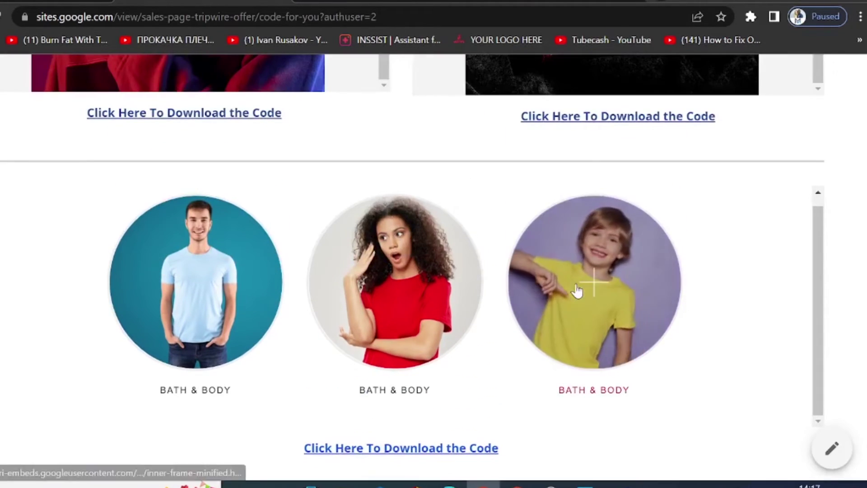
pyautogui.scroll(5, 735, 322)
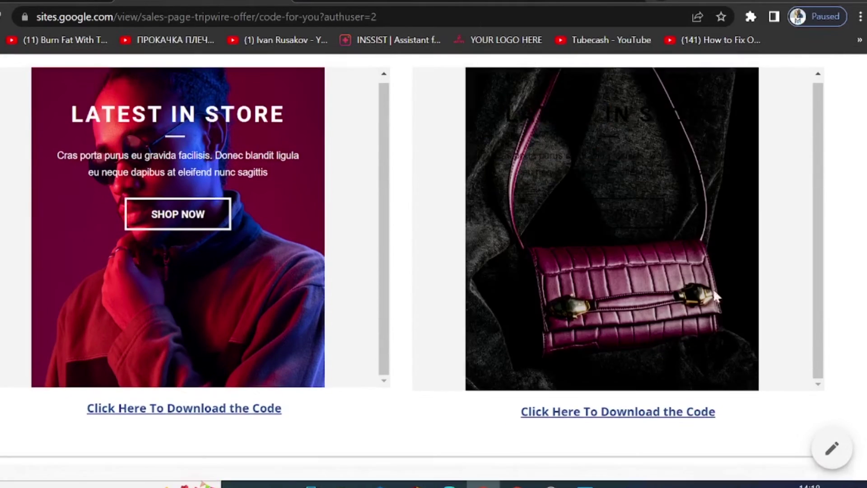
pyautogui.scroll(5, 750, 284)
pyautogui.scroll(8, 622, 253)
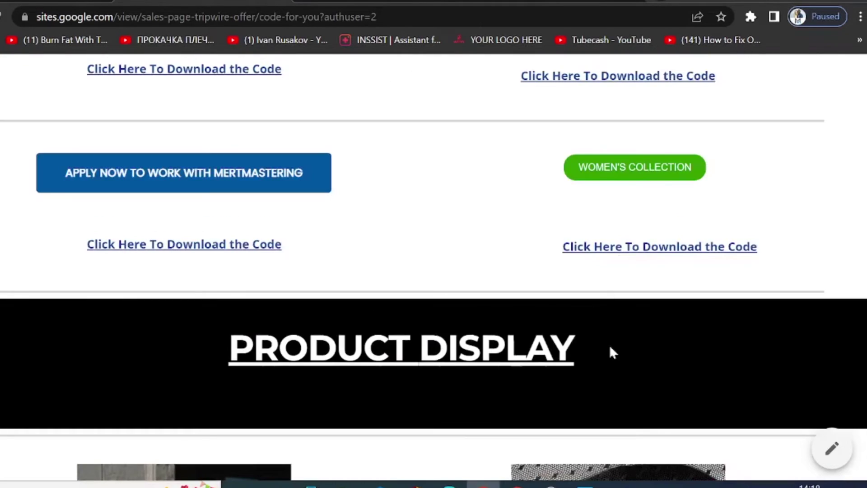
pyautogui.scroll(15, 679, 384)
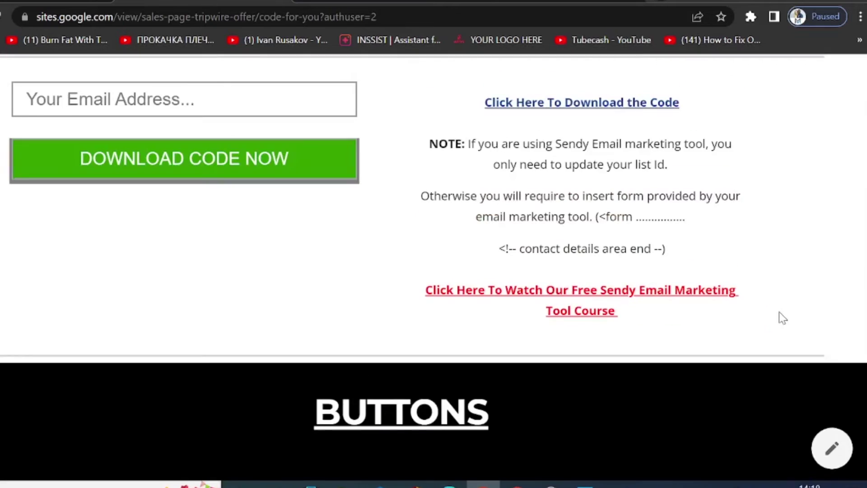
pyautogui.scroll(5, 779, 311)
pyautogui.scroll(8, 777, 310)
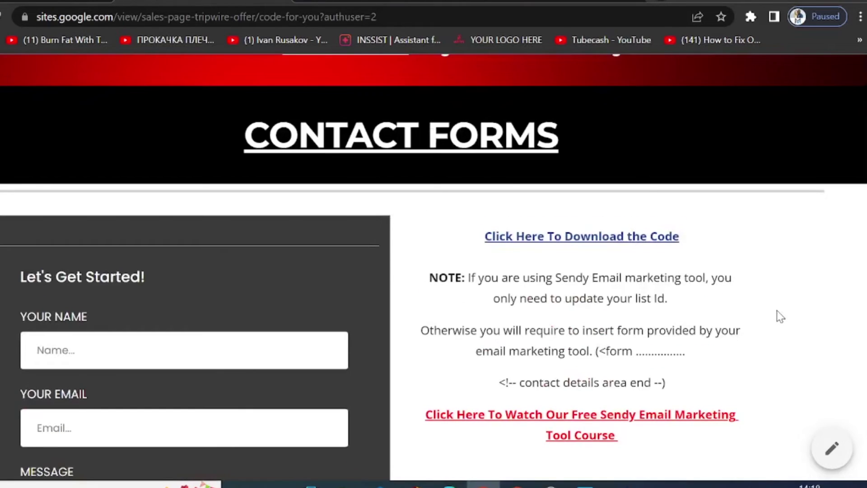